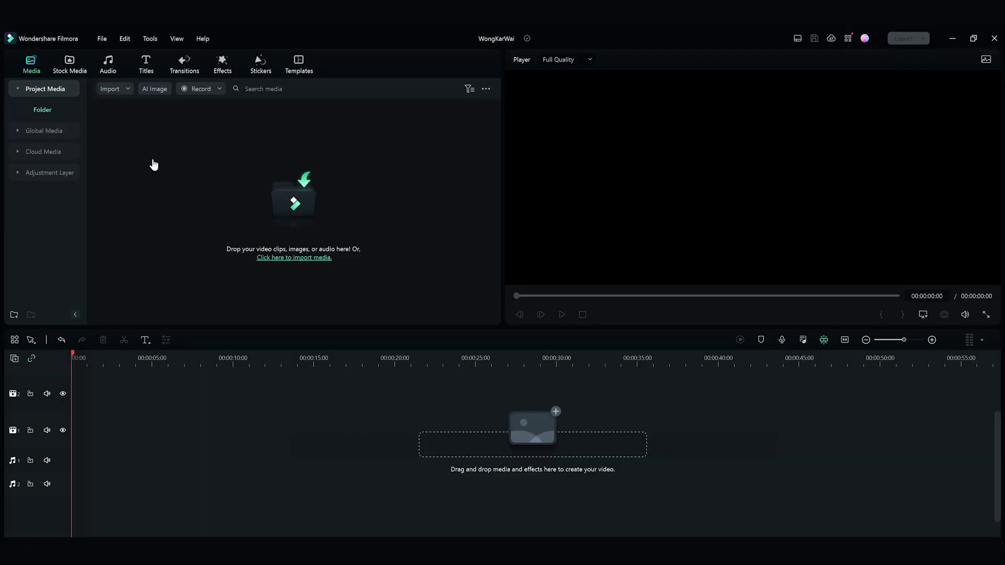
# Import all clips from the folder, starting with C0001, into the media bin
pyautogui.click(294, 258)
pyautogui.click(122, 118)
pyautogui.hotkey('ctrl', 'a')
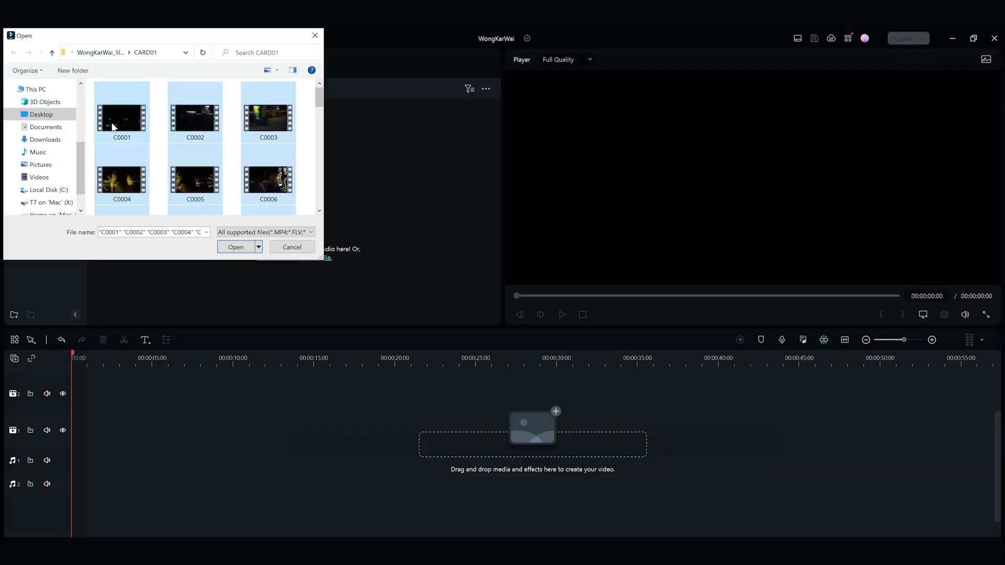
pyautogui.click(235, 247)
# Place the clips and music track on the timeline and arrange the clips
pyautogui.moveTo(495, 157); pyautogui.dragTo(479, 302)
pyautogui.moveTo(344, 285); pyautogui.dragTo(381, 442)
pyautogui.click(252, 355)
pyautogui.click(371, 361)
pyautogui.click(287, 361)
pyautogui.click(433, 361)
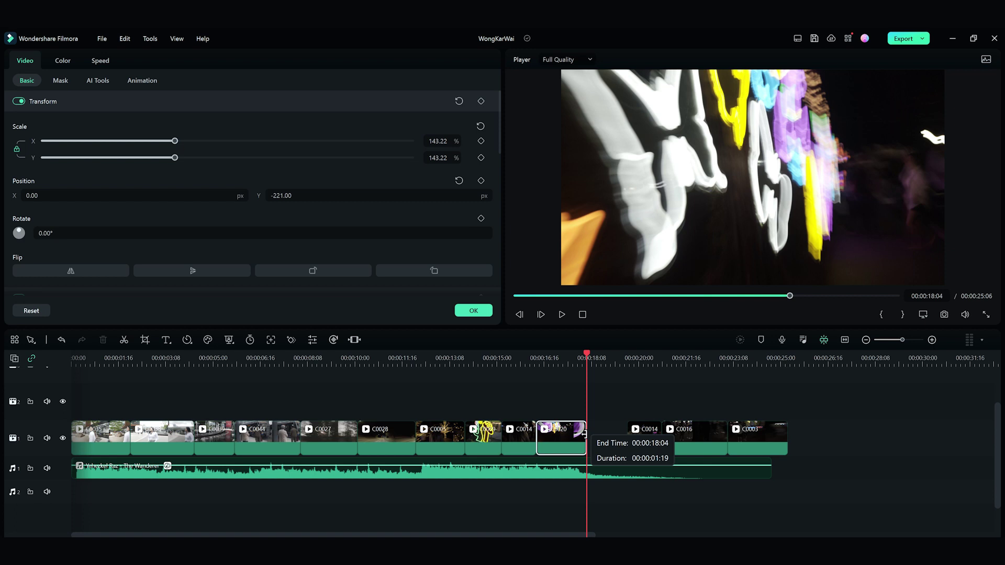
pyautogui.click(587, 360)
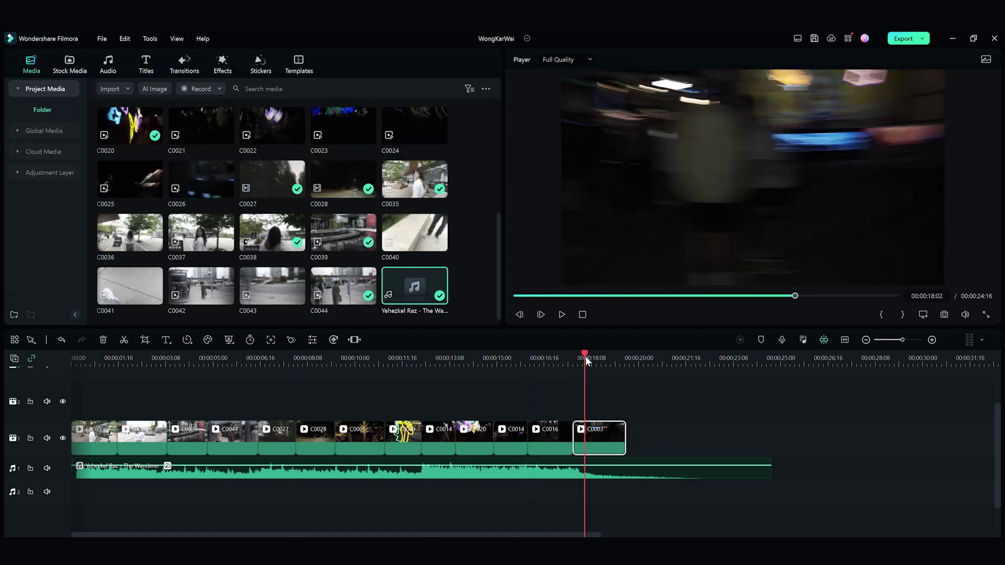
# Add the 'Fade Single Track' transition after the last clip
pyautogui.click(184, 62)
pyautogui.write('fade')
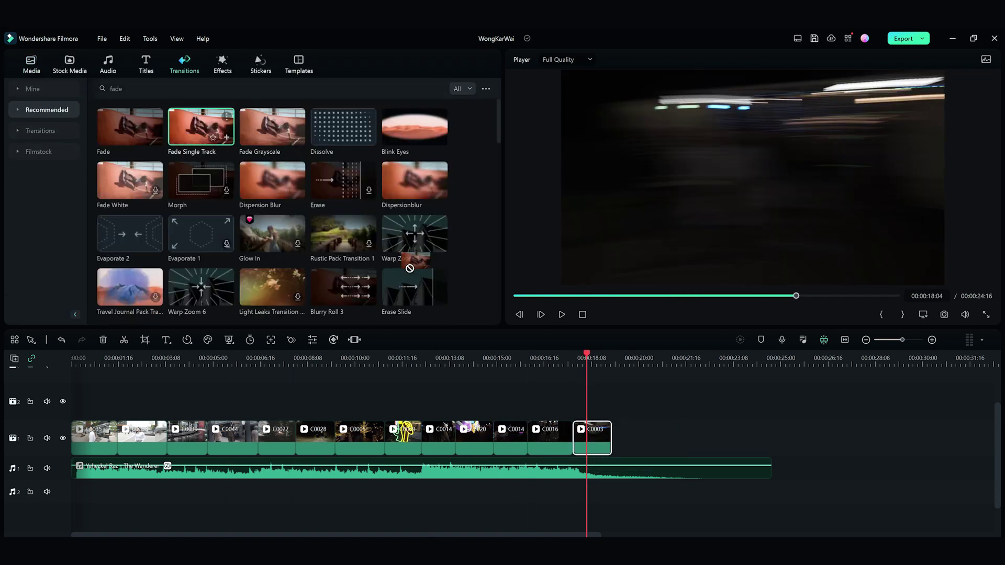
pyautogui.moveTo(201, 127); pyautogui.dragTo(604, 438)
pyautogui.click(73, 358)
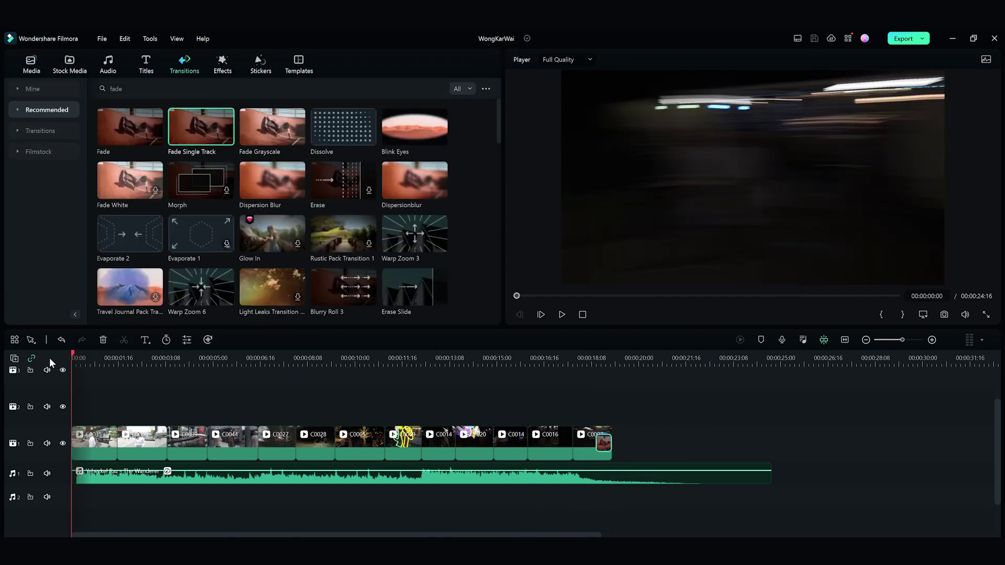
# Open clip C0035's Color Wheels and show a histogram scope over the player
pyautogui.click(98, 441)
pyautogui.doubleClick(98, 441)
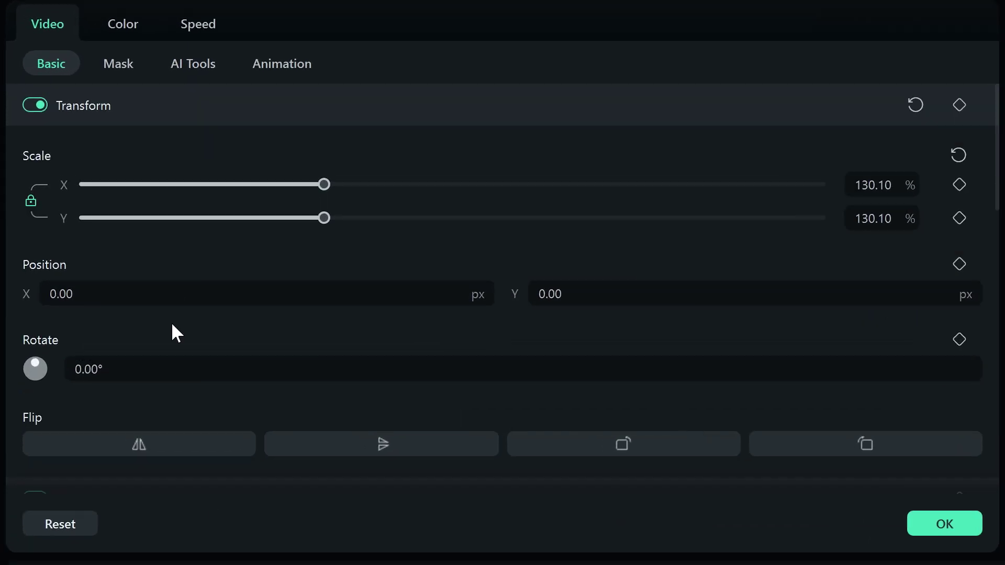
pyautogui.click(126, 25)
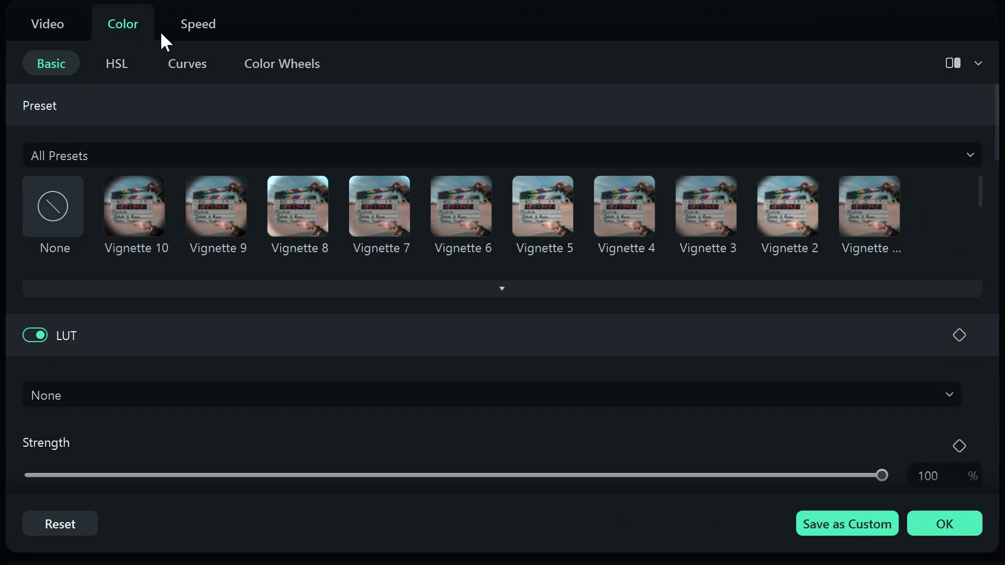
pyautogui.click(282, 67)
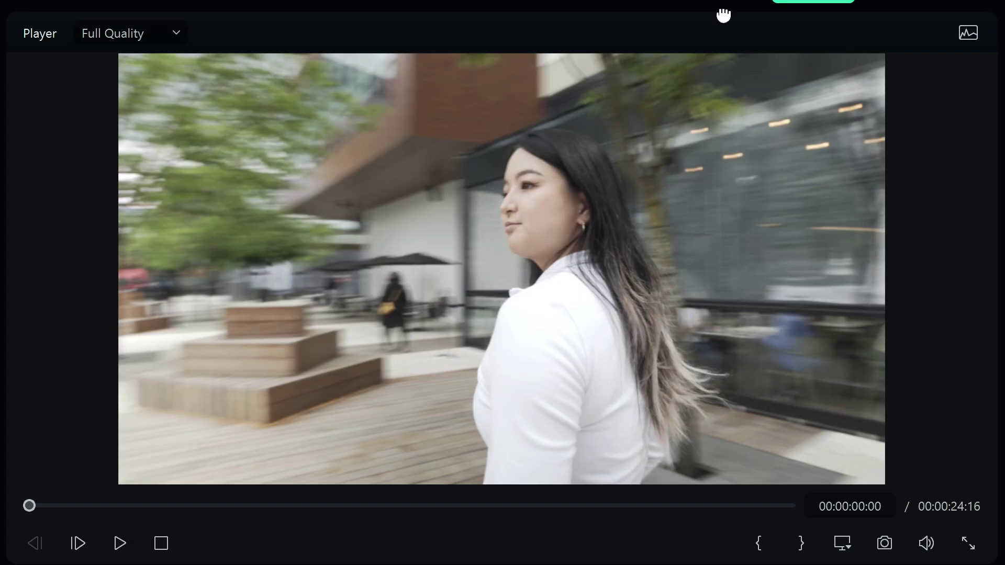
pyautogui.click(969, 33)
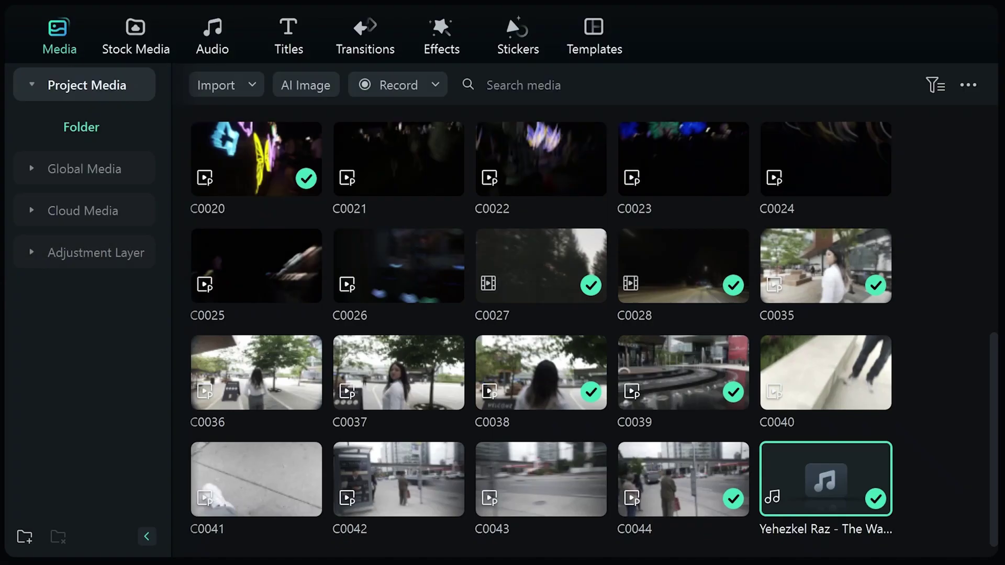
# Put the NewBlue FX Essentials Gamma Corrector effect on video track 2
pyautogui.click(463, 29)
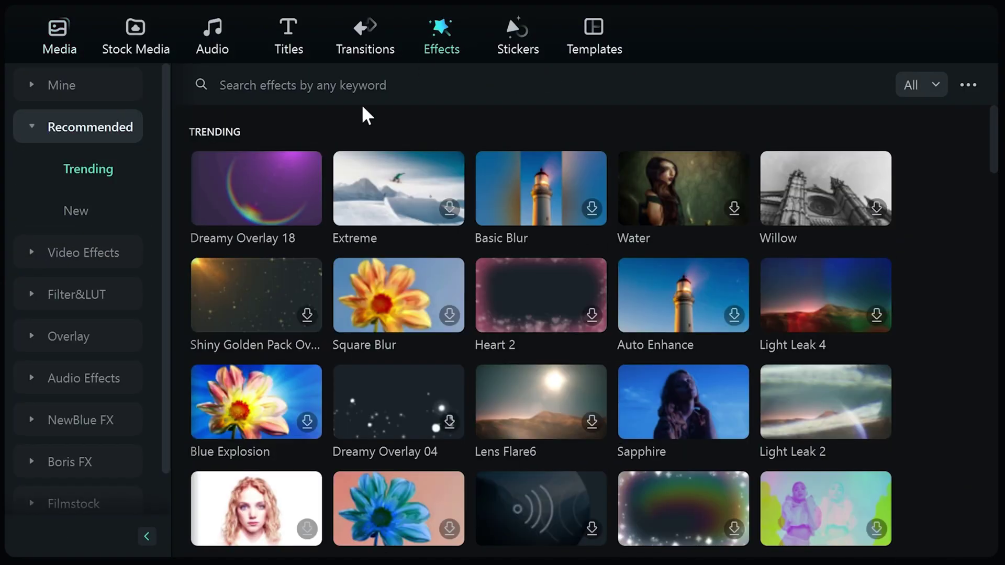
pyautogui.click(91, 424)
pyautogui.scroll(-3, 91, 423)
pyautogui.click(92, 382)
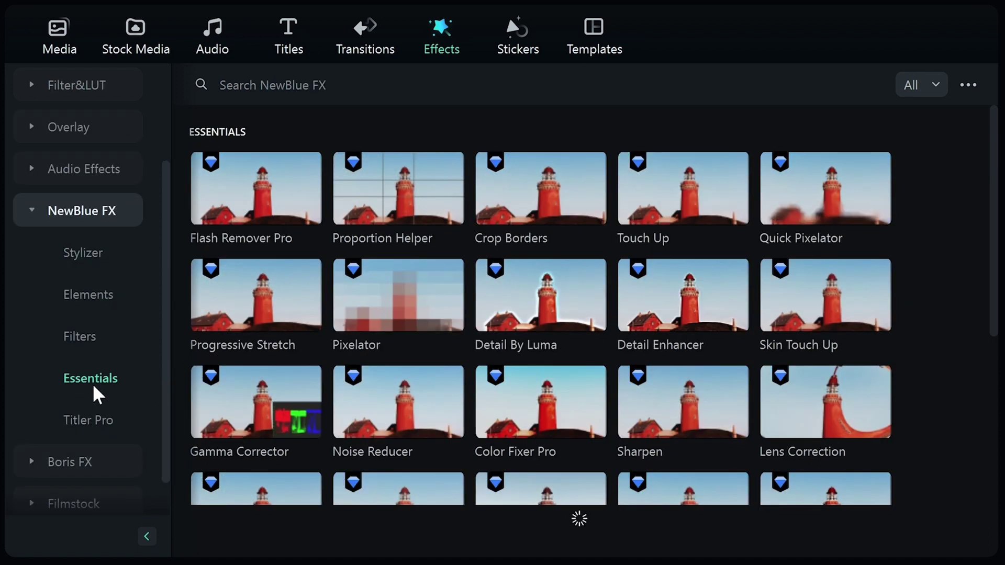
pyautogui.moveTo(256, 402); pyautogui.dragTo(88, 391)
# Preview Gamma Corrector's Waveform, RGB Parade and Histogram scopes, then set Video Scope to Off
pyautogui.doubleClick(88, 390)
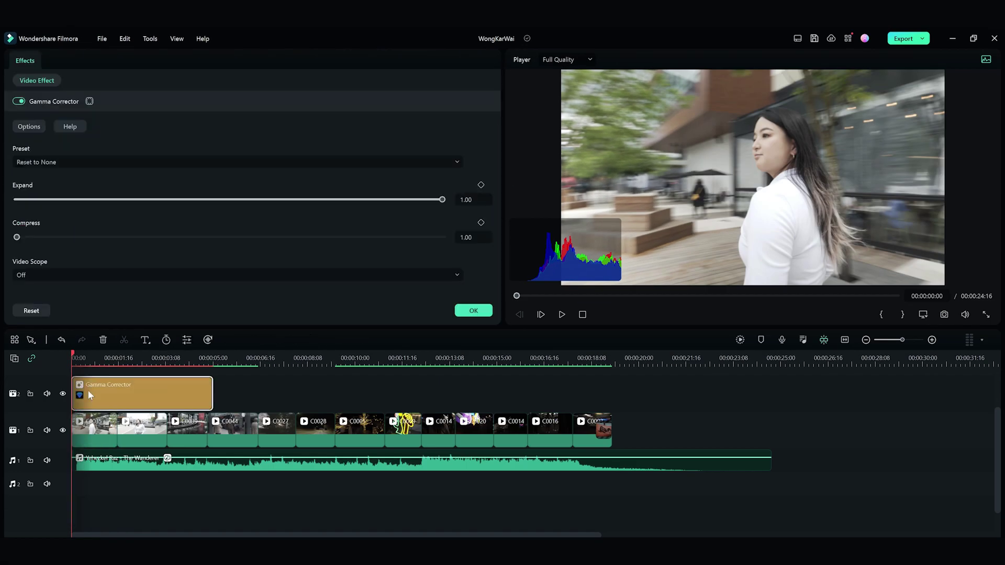
pyautogui.click(121, 275)
pyautogui.click(133, 309)
pyautogui.click(126, 275)
pyautogui.click(121, 328)
pyautogui.click(116, 276)
pyautogui.click(108, 343)
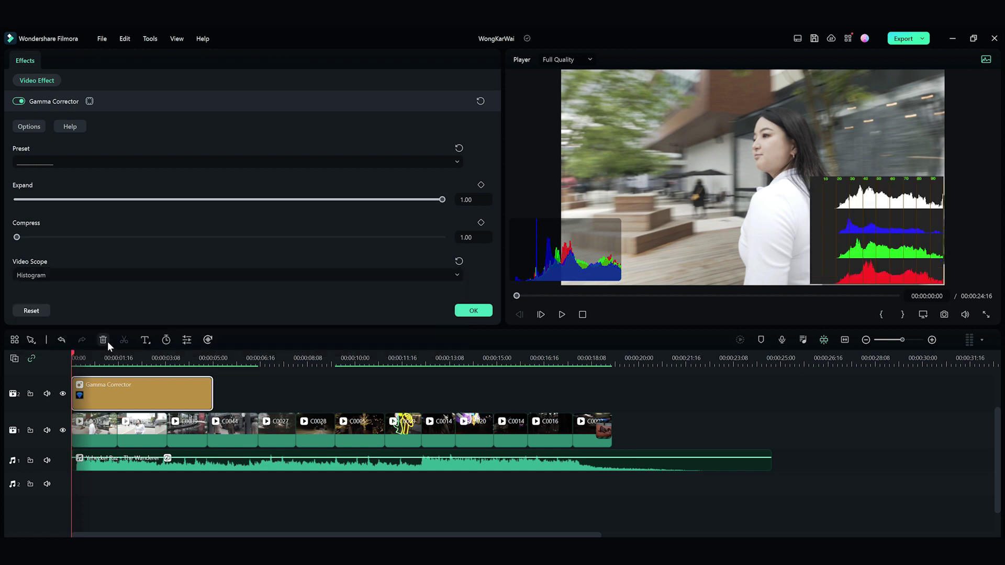
pyautogui.click(115, 275)
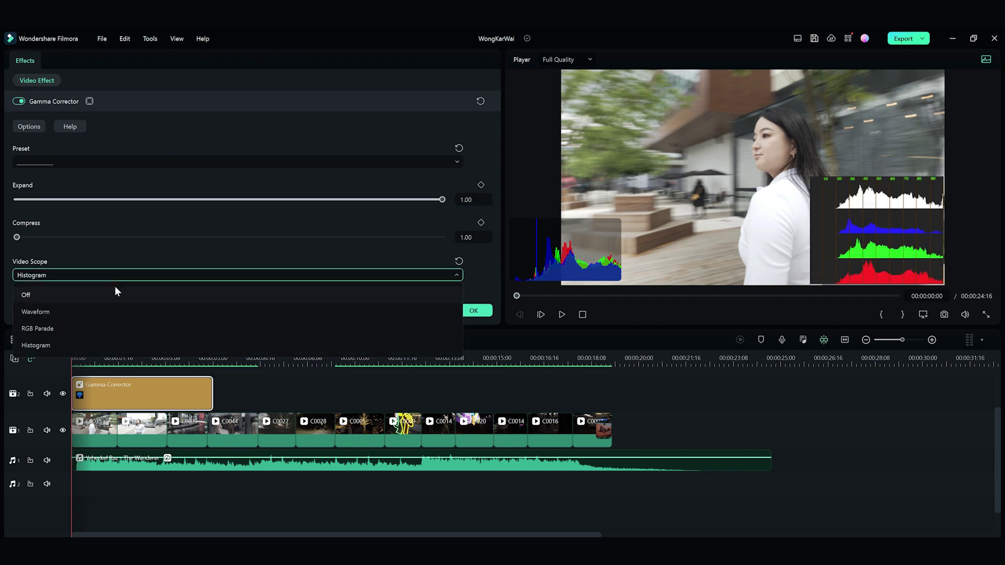
pyautogui.click(116, 293)
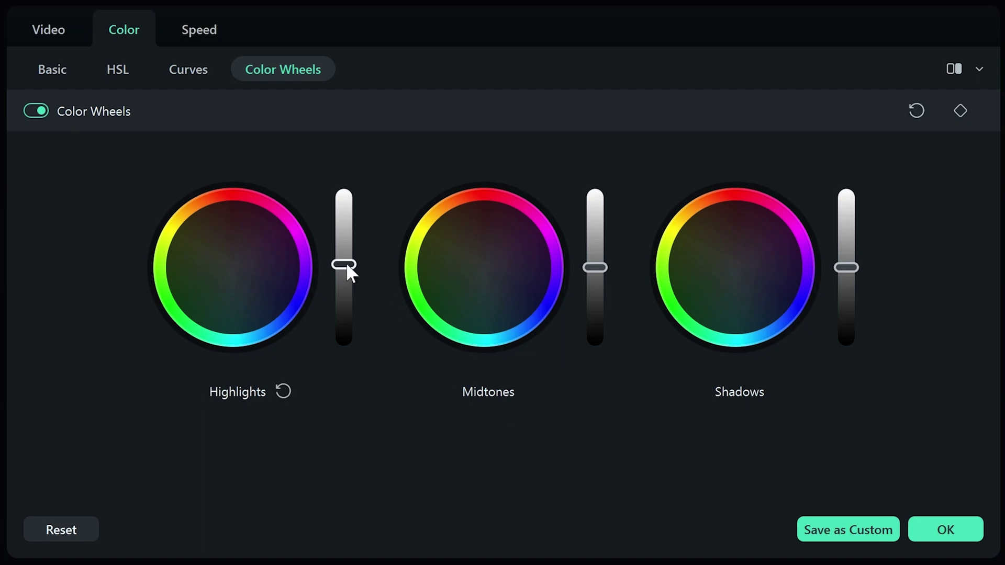
# Lower the Highlights and Shadows luminance sliders and readjust the Midtones brightness
pyautogui.moveTo(349, 306); pyautogui.dragTo(348, 322)
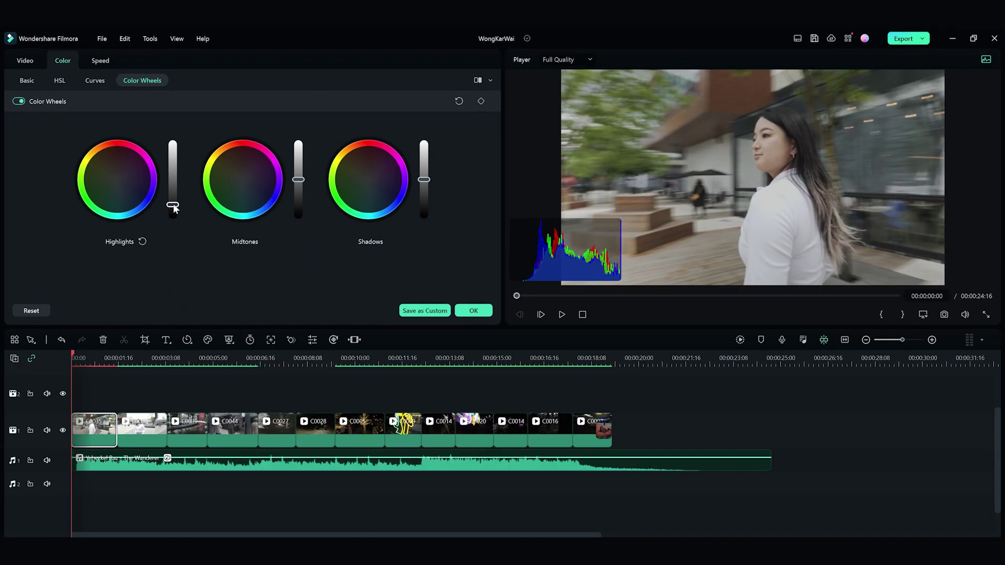
pyautogui.moveTo(175, 208); pyautogui.dragTo(176, 211)
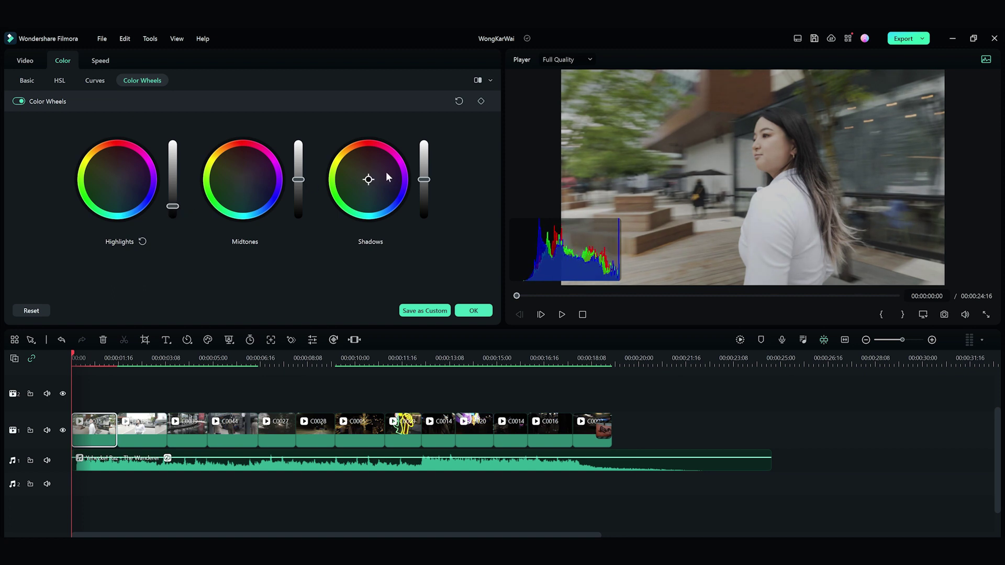
pyautogui.moveTo(423, 181); pyautogui.dragTo(423, 196)
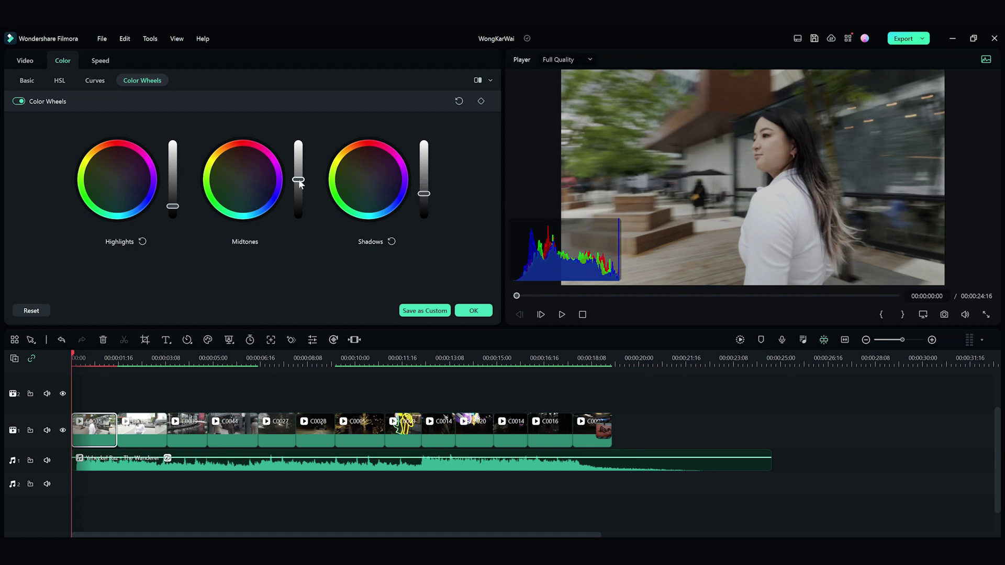
pyautogui.moveTo(298, 179); pyautogui.dragTo(298, 214)
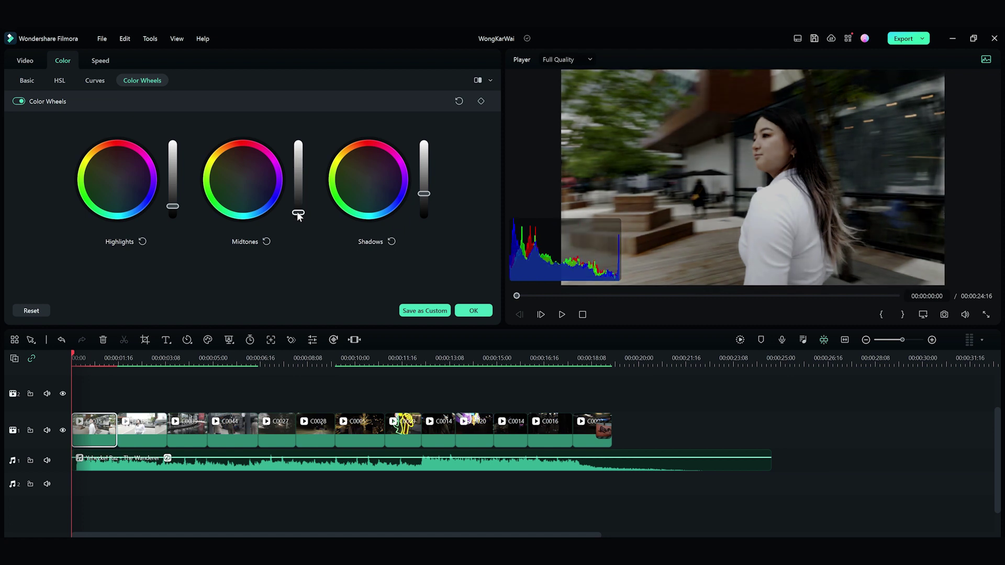
pyautogui.moveTo(297, 212); pyautogui.dragTo(296, 192)
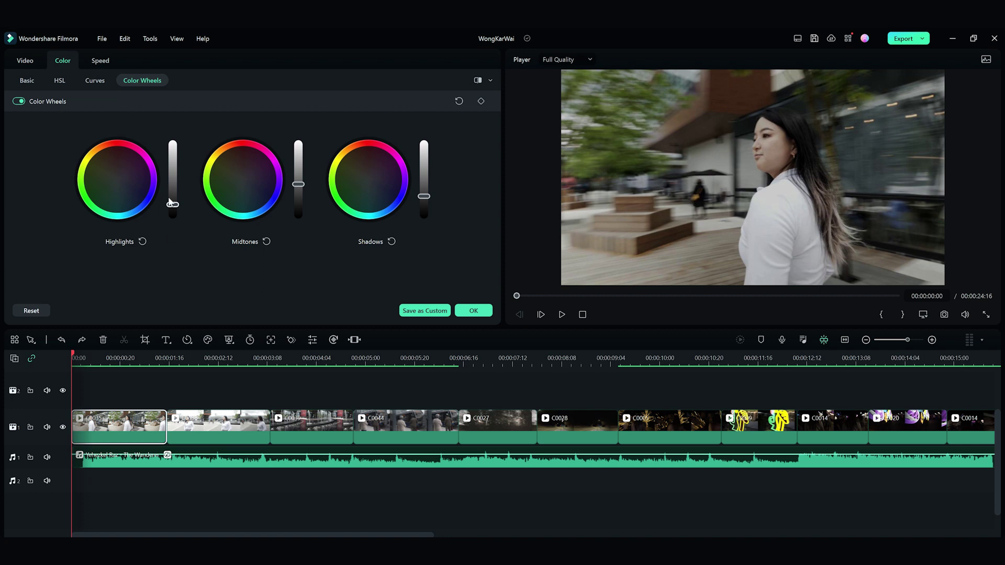
# Nudge the Highlights luminance slider beside the Highlights wheel to fine-tune brightness
pyautogui.moveTo(169, 202); pyautogui.dragTo(172, 205)
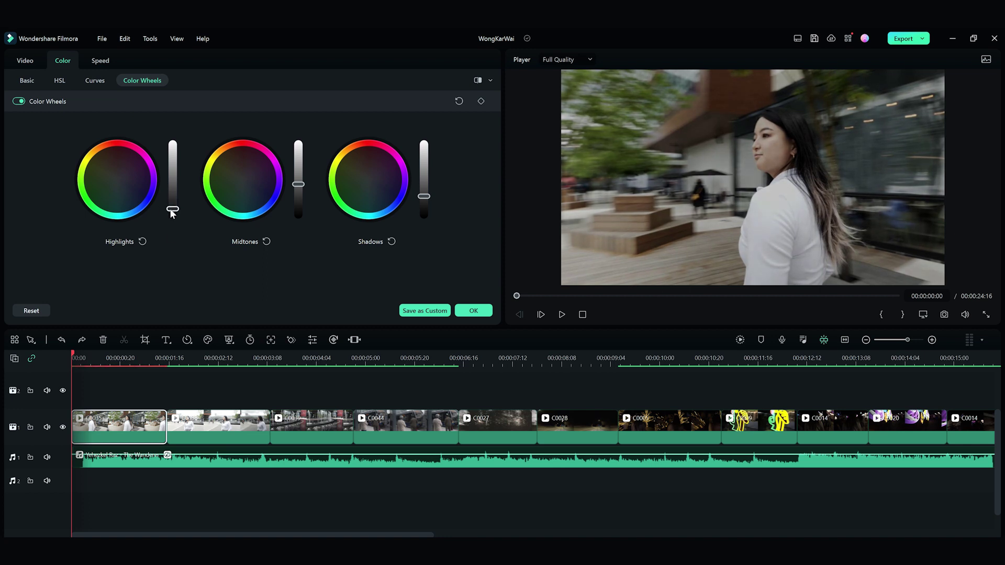
pyautogui.click(172, 210)
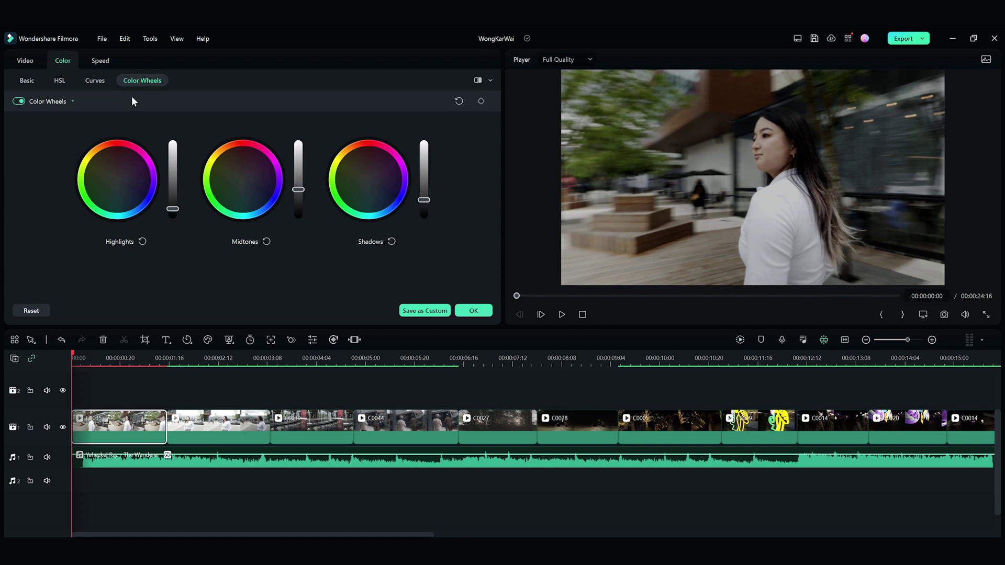
# In Basic colour, raise Contrast and lower the Shadow and White levels
pyautogui.click(24, 83)
pyautogui.scroll(-10, 209, 233)
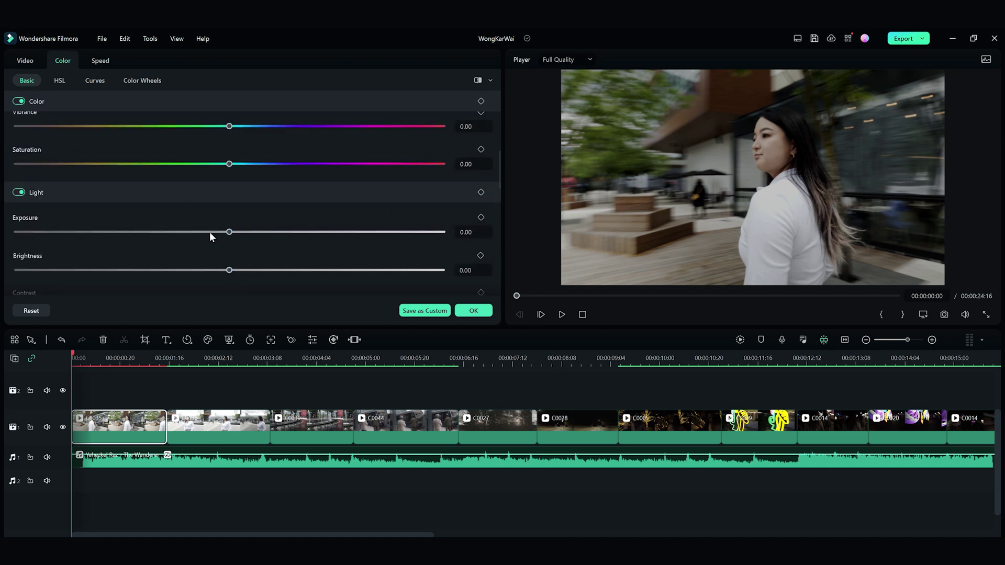
pyautogui.click(236, 237)
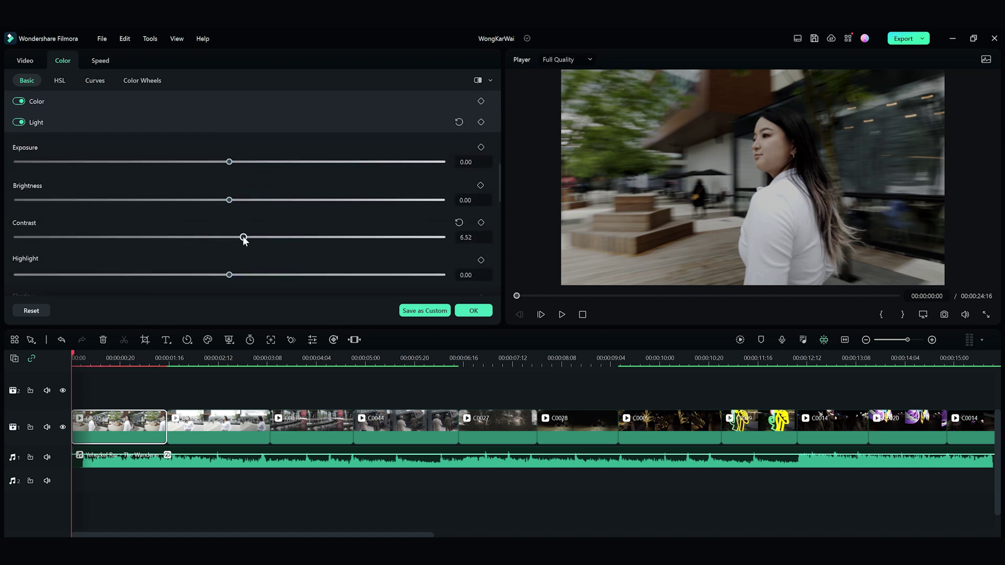
pyautogui.scroll(-3, 226, 256)
pyautogui.moveTo(229, 177); pyautogui.dragTo(207, 179)
pyautogui.moveTo(210, 219); pyautogui.dragTo(193, 218)
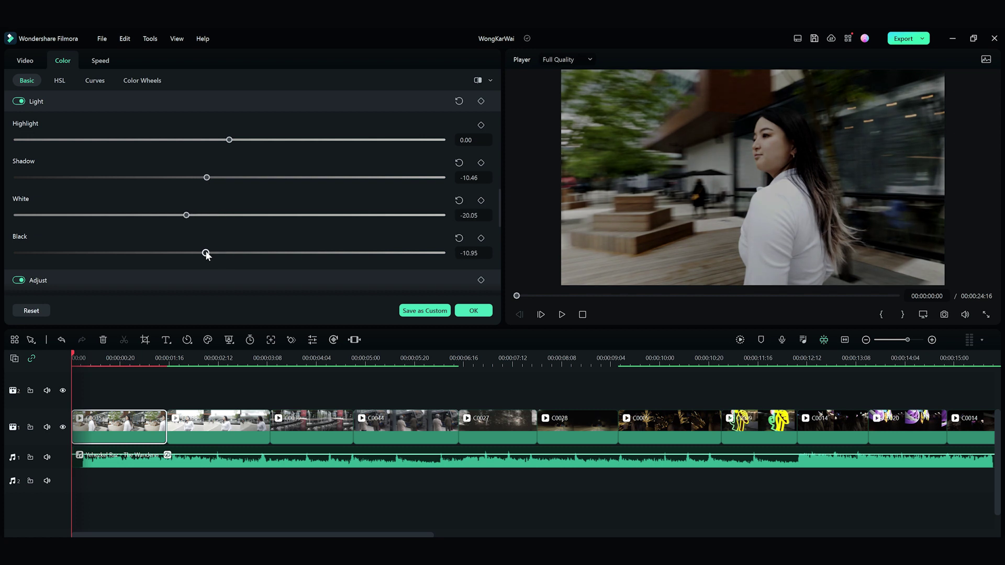
# Cool Temperature to -28.41 and raise Saturation to 7.75
pyautogui.scroll(6, 207, 265)
pyautogui.scroll(1, 207, 264)
pyautogui.moveTo(231, 187); pyautogui.dragTo(169, 189)
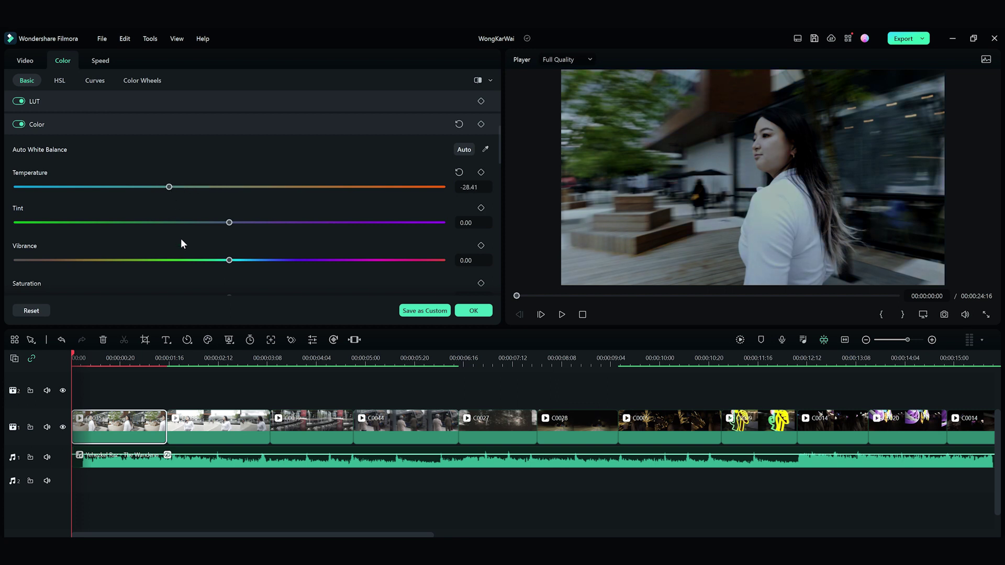
pyautogui.scroll(-2, 181, 237)
pyautogui.moveTo(230, 233); pyautogui.dragTo(246, 234)
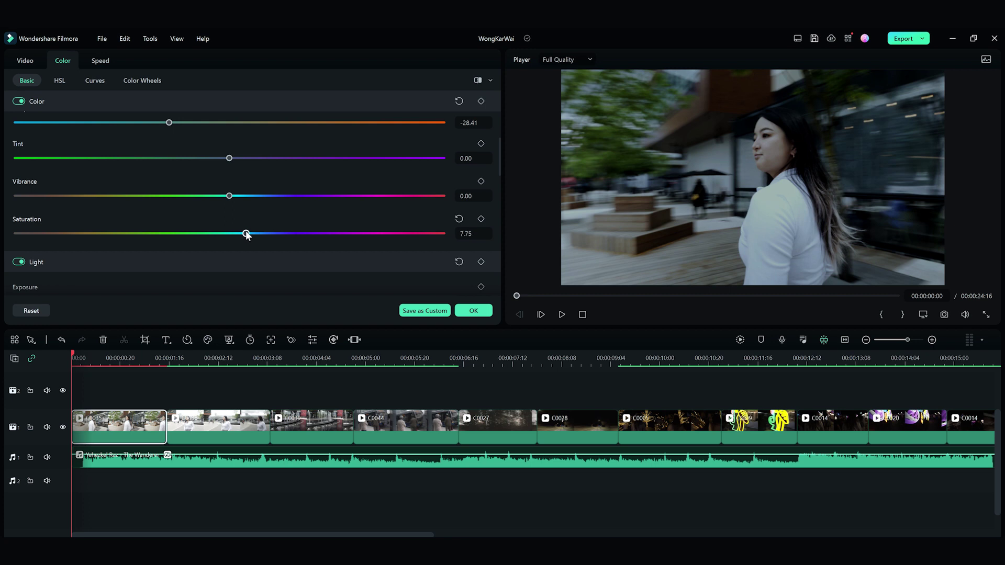
pyautogui.click(146, 84)
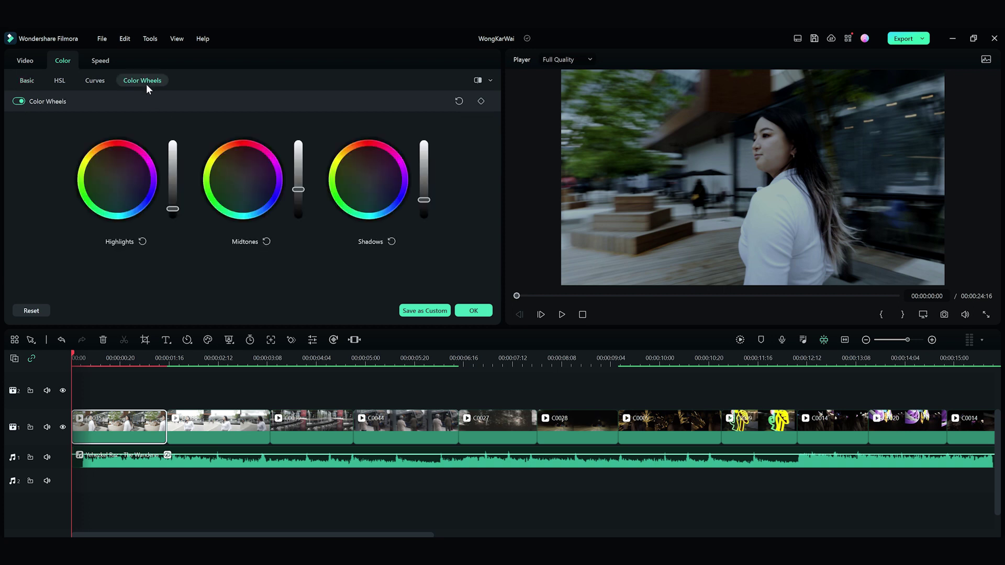
# Shift the Midtones wheel puck slightly toward green in a few small nudges
pyautogui.moveTo(244, 180); pyautogui.dragTo(240, 187)
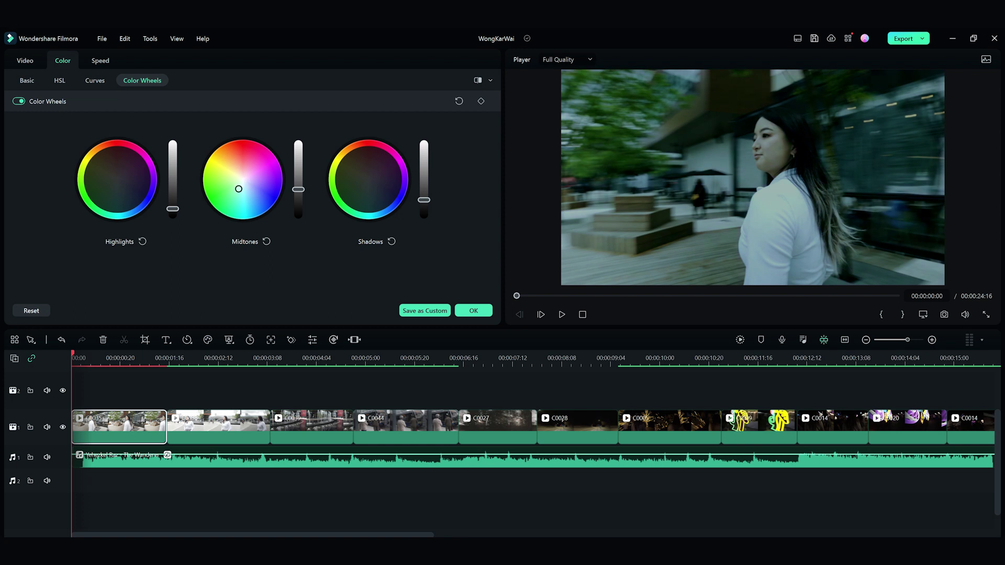
pyautogui.moveTo(238, 189); pyautogui.dragTo(238, 191)
pyautogui.moveTo(235, 188); pyautogui.dragTo(234, 187)
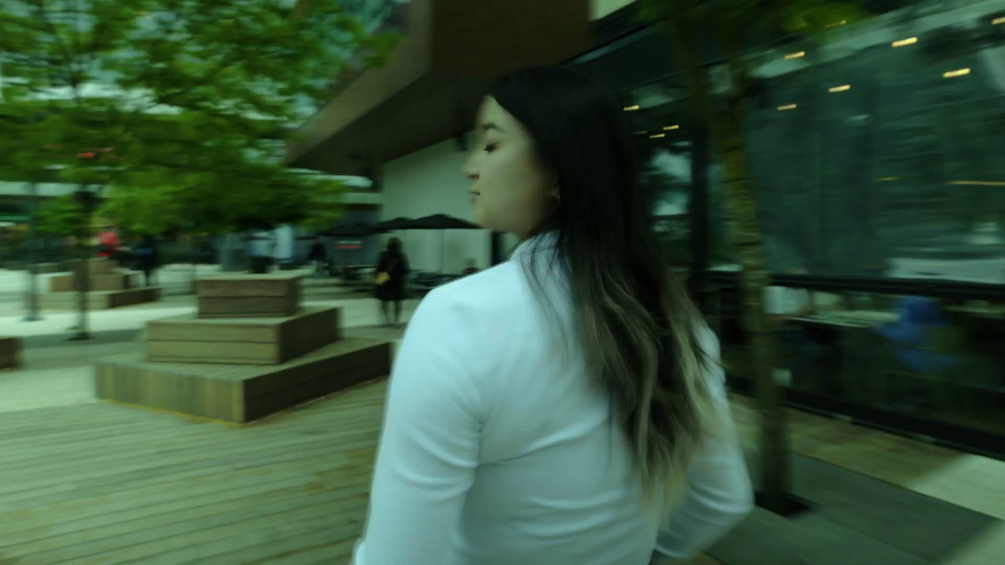